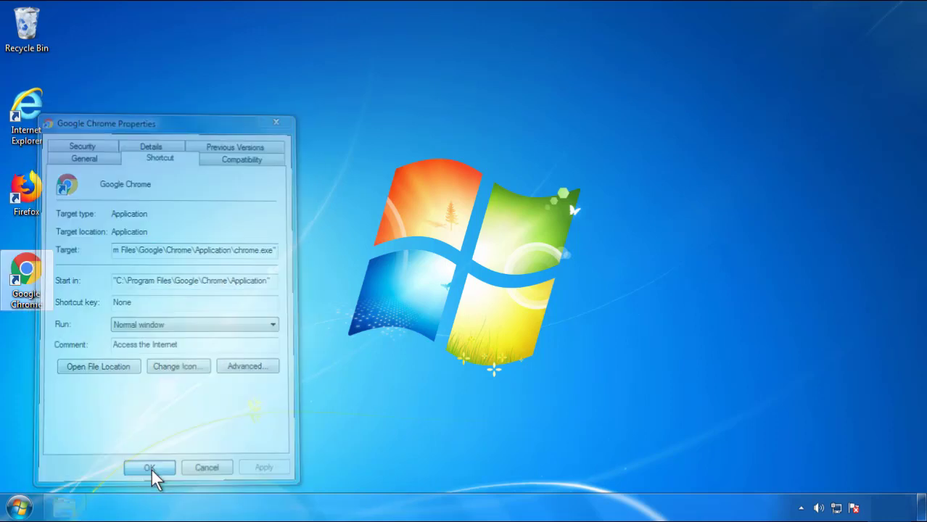
Close the Google Chrome shortcut's Properties dialog and open the Start menu.
left_click(20, 507)
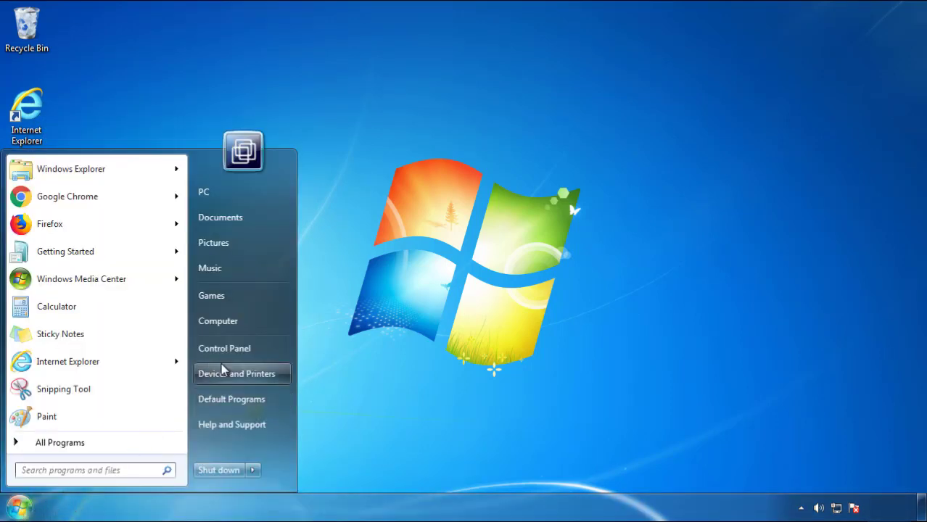
Sort installed programs newest-first, uninstall SearchMine 2.00, and close Programs and Features.
left_click(232, 345)
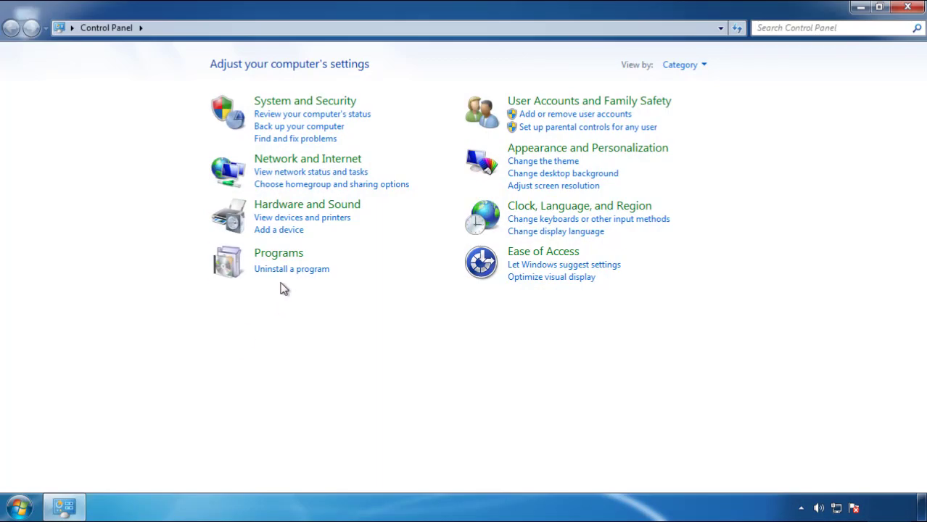
left_click(290, 272)
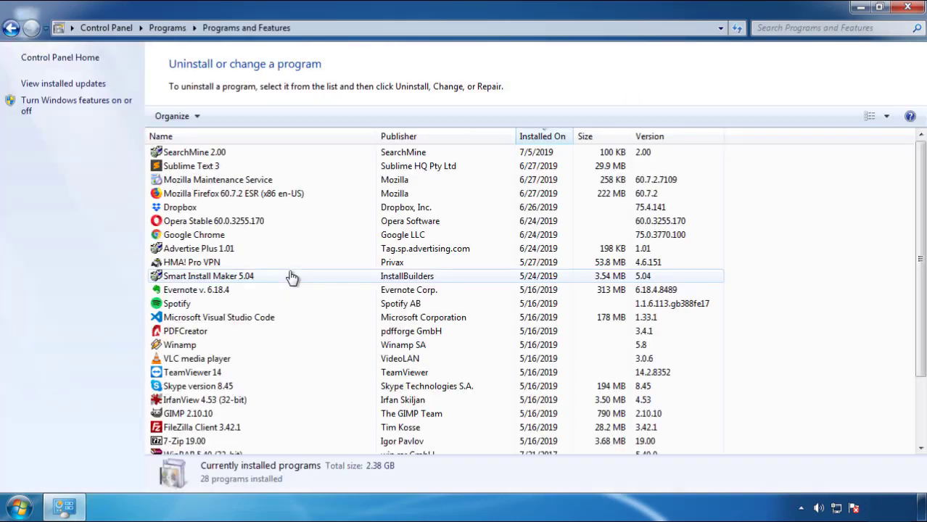
left_click(543, 138)
left_click(539, 140)
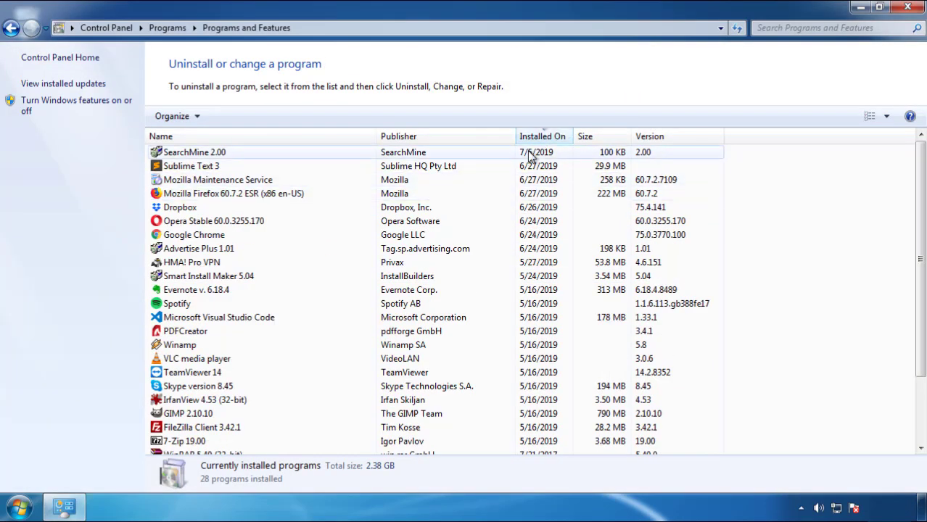
left_click(195, 154)
left_click(230, 116)
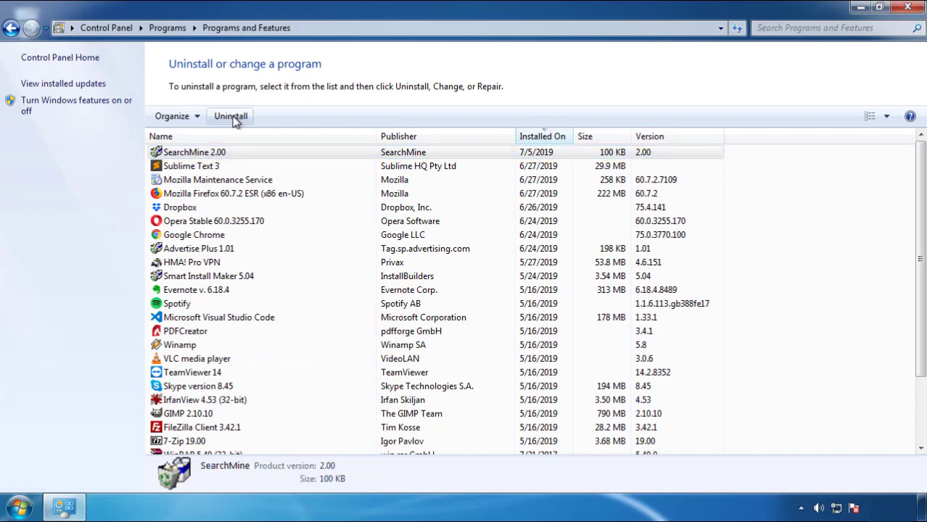
left_click(539, 383)
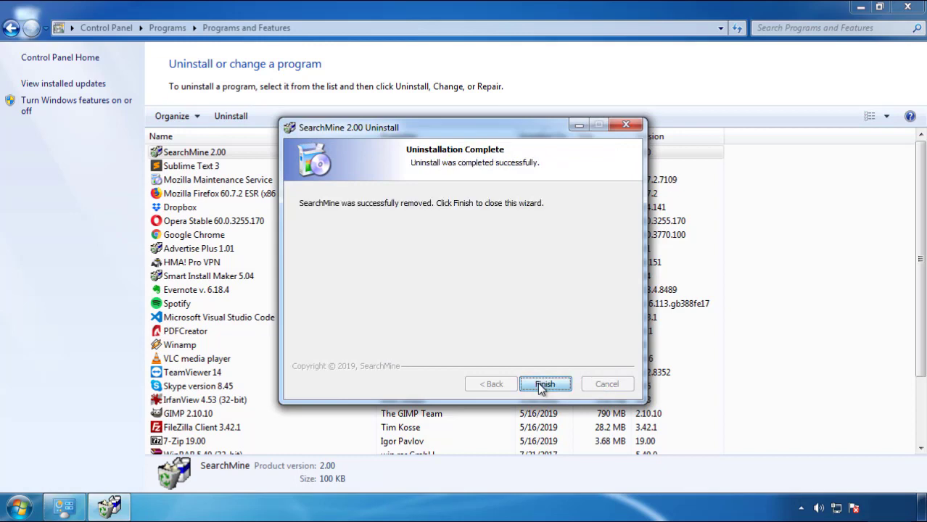
left_click(537, 383)
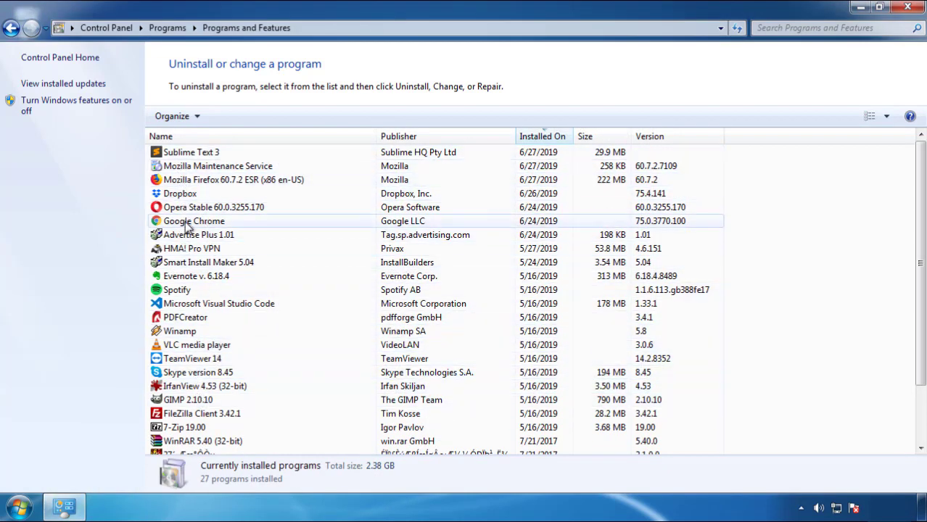
left_click(909, 9)
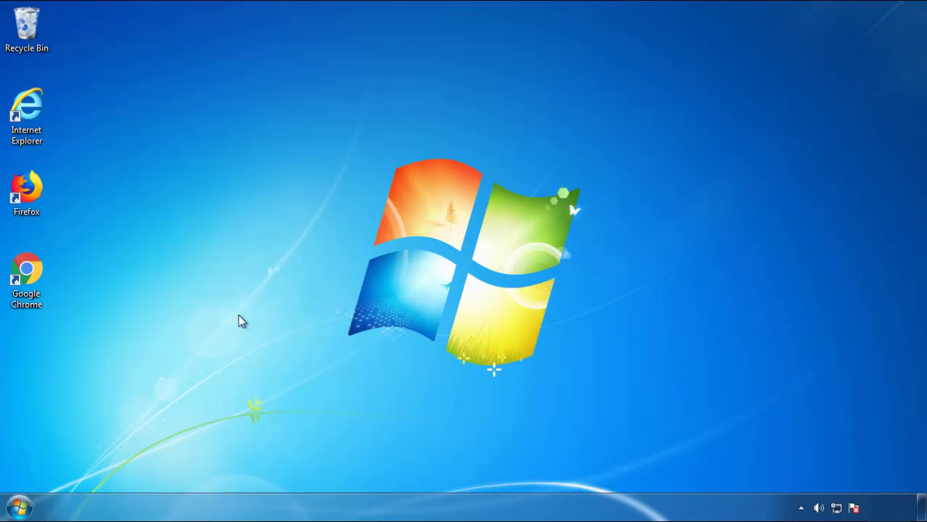
Restart the computer and boot into Safe Mode from the Advanced Boot Options menu.
left_click(16, 507)
left_click(252, 470)
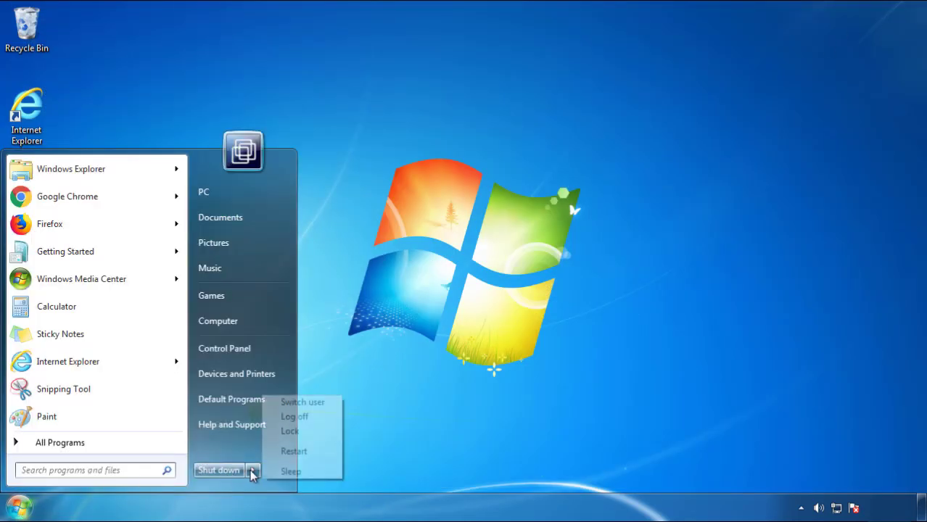
left_click(484, 397)
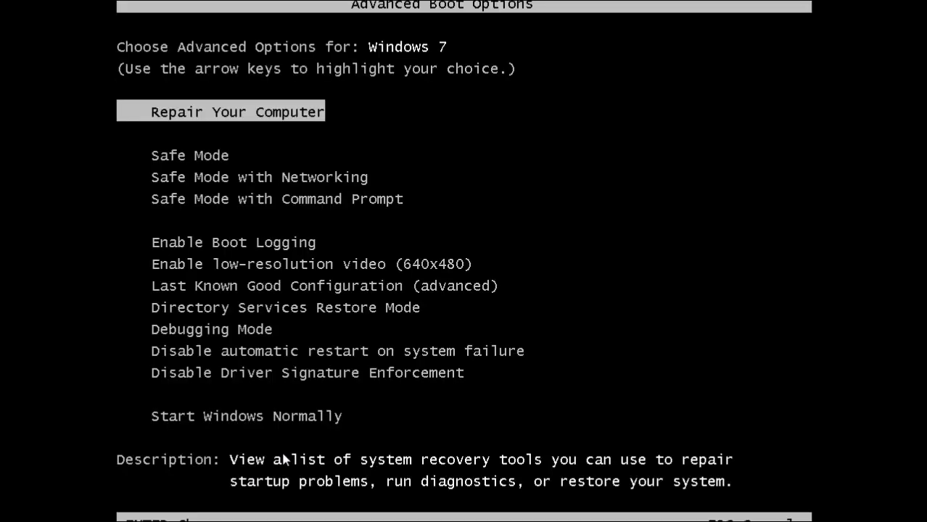
key("Down")
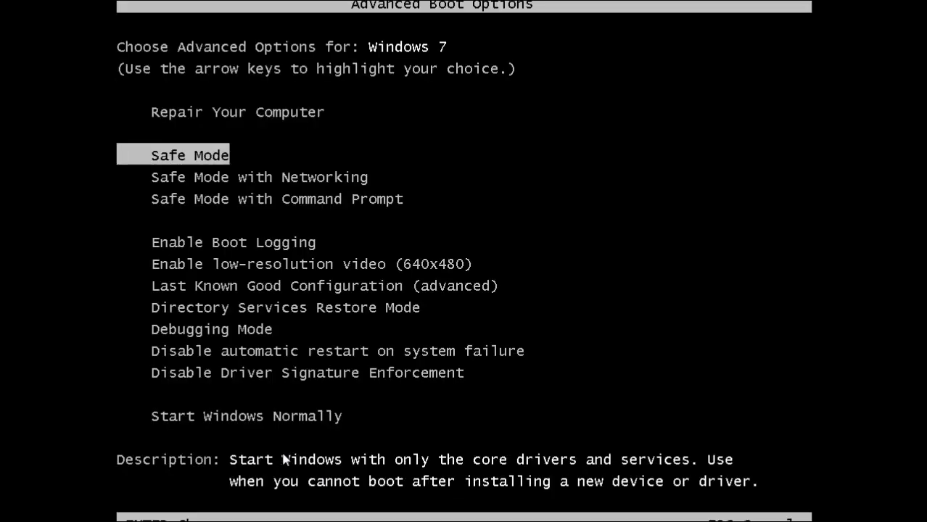
key("Return")
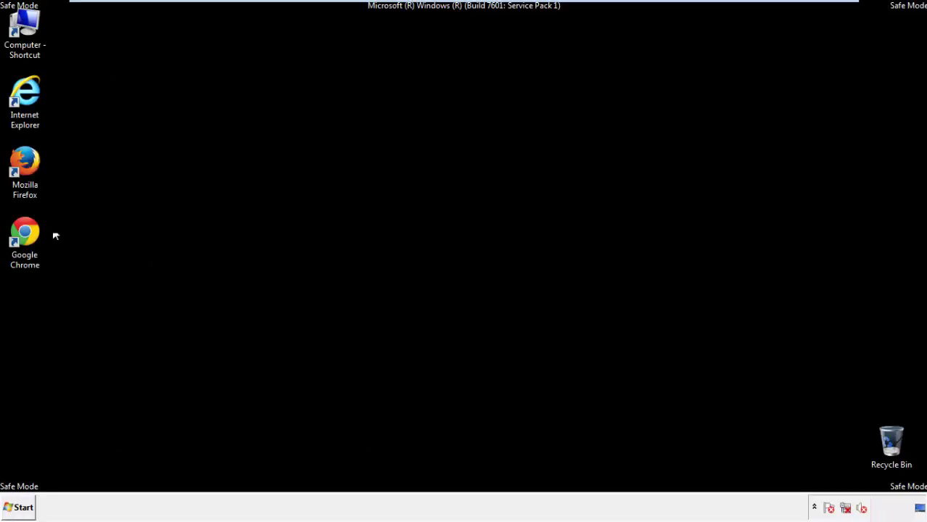
Launch Firefox, decline making it the default browser, and keep the menu bar shown.
double_click(29, 165)
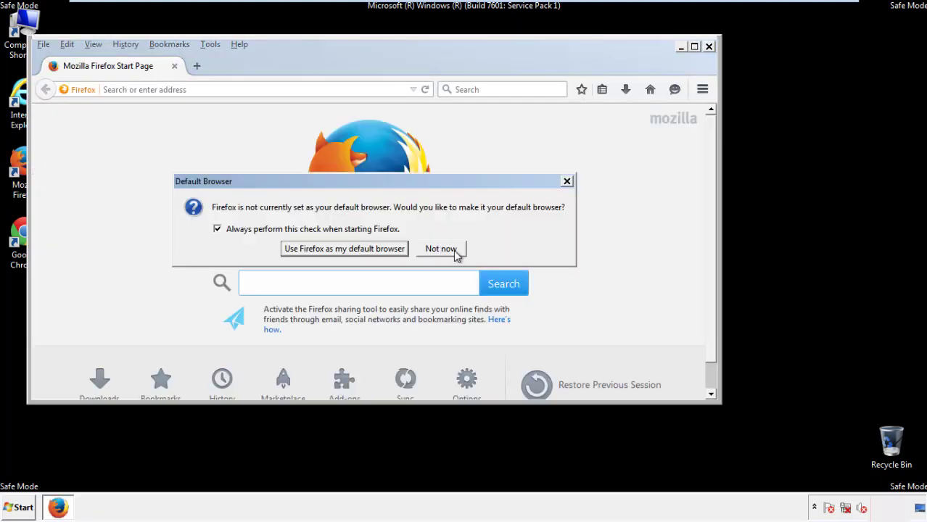
left_click(453, 249)
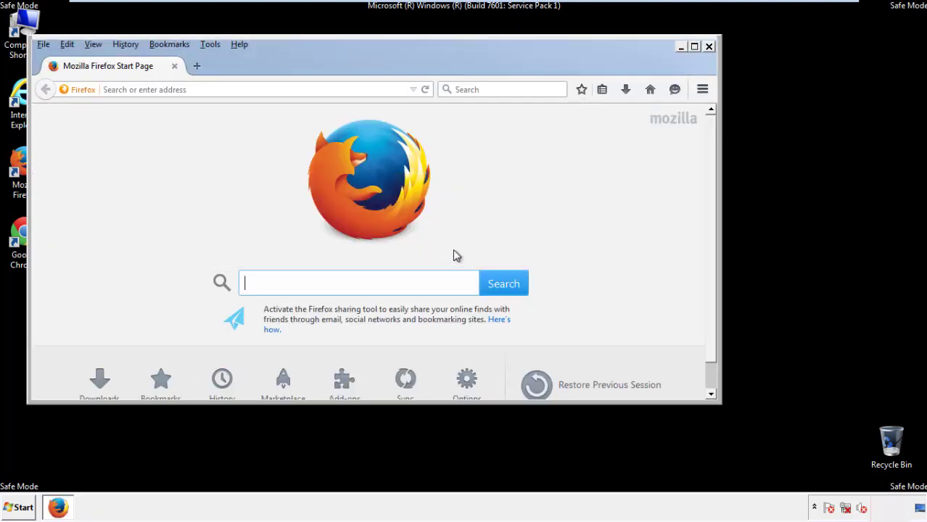
right_click(285, 64)
left_click(308, 109)
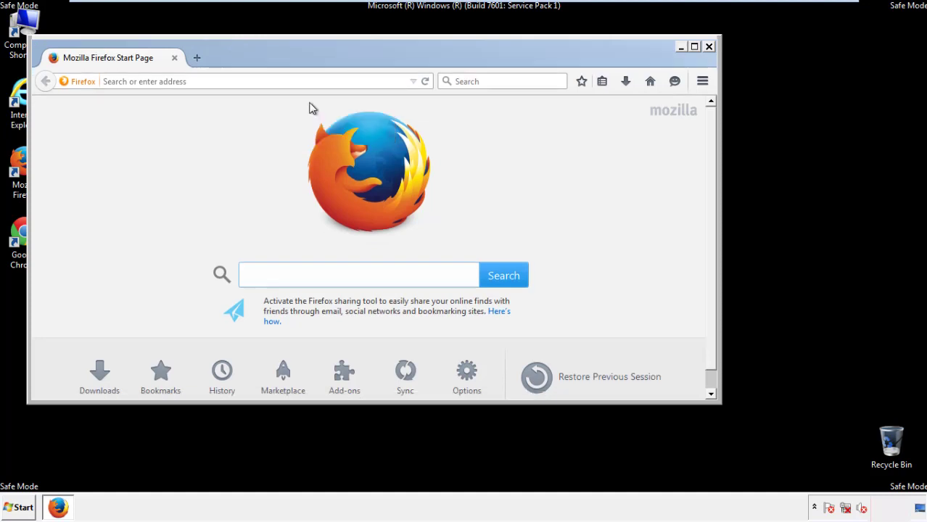
right_click(293, 61)
left_click(302, 112)
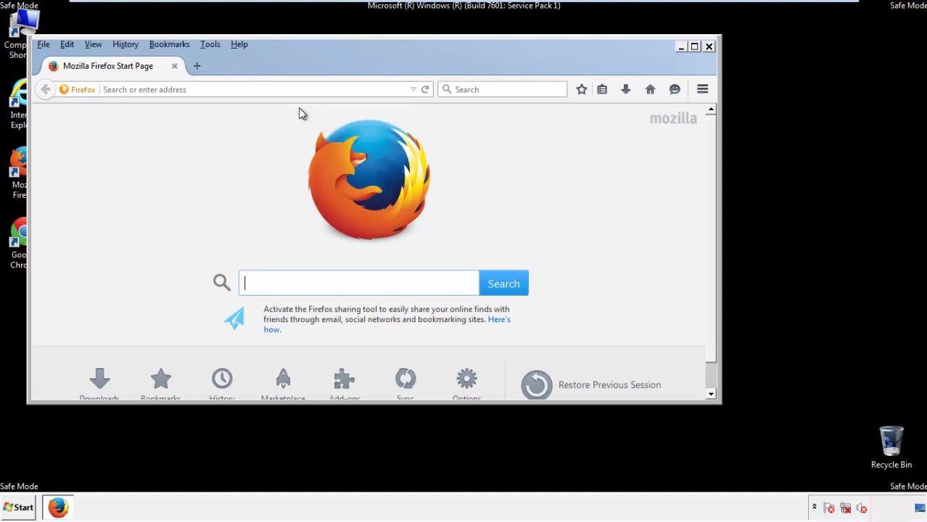
Clear all Firefox history, cookies, cache, logins and site data for Everything.
left_click(125, 45)
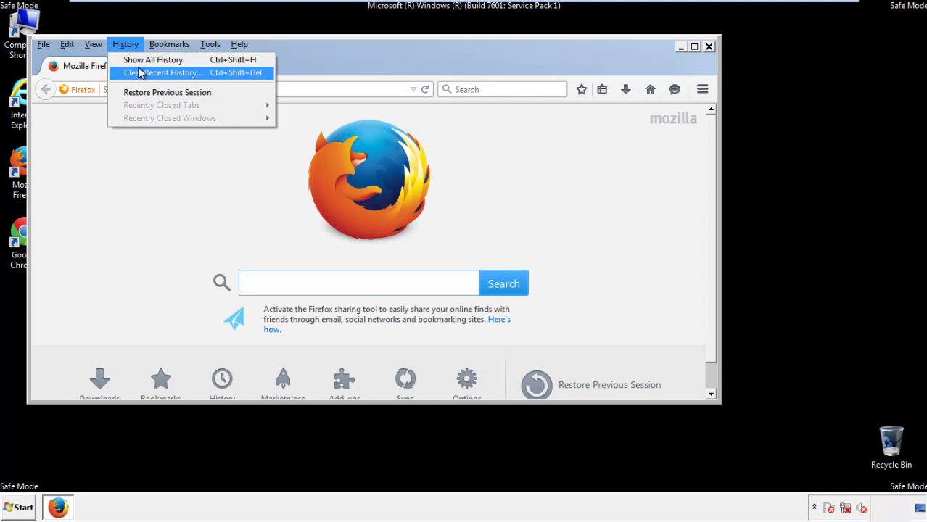
left_click(140, 72)
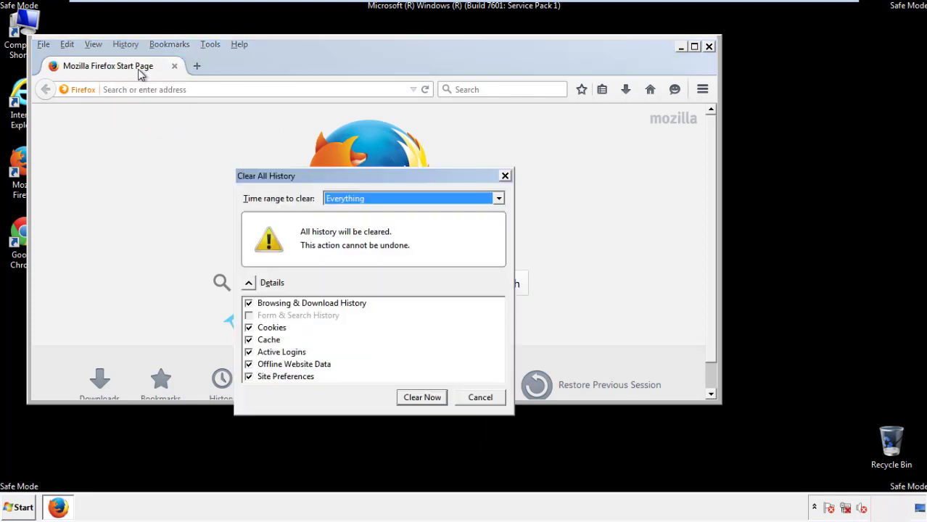
left_click(343, 199)
left_click(347, 271)
left_click(248, 364)
left_click(248, 364)
left_click(248, 377)
left_click(248, 377)
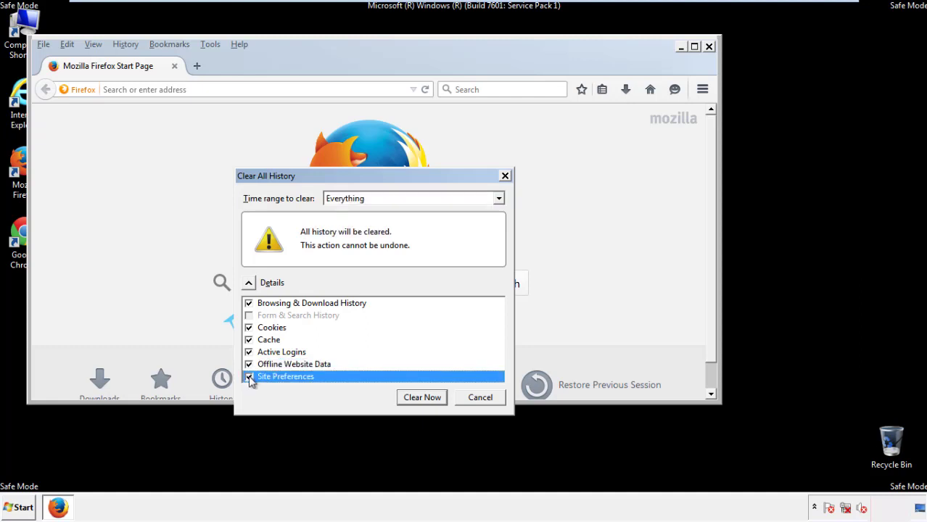
left_click(420, 397)
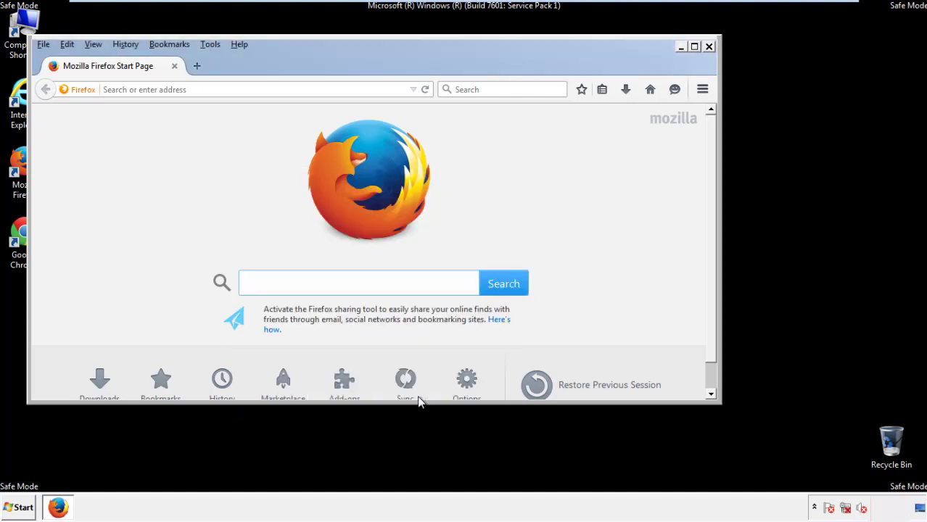
Refresh Firefox to its defaults from Troubleshooting Information and finish the import.
left_click(239, 44)
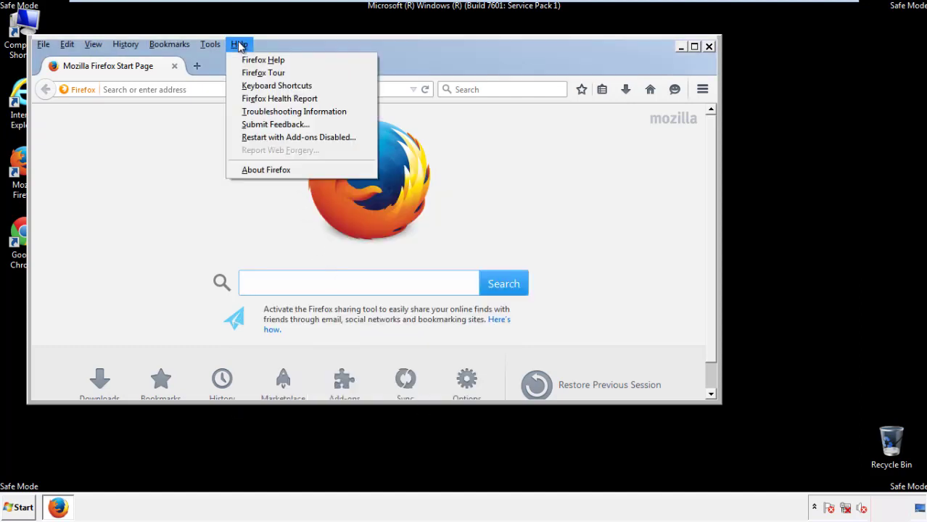
left_click(268, 111)
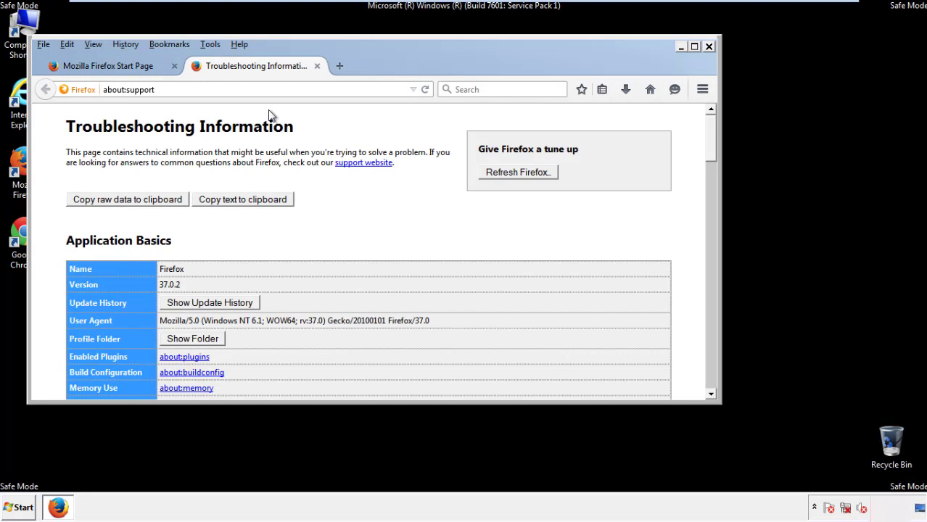
left_click(538, 174)
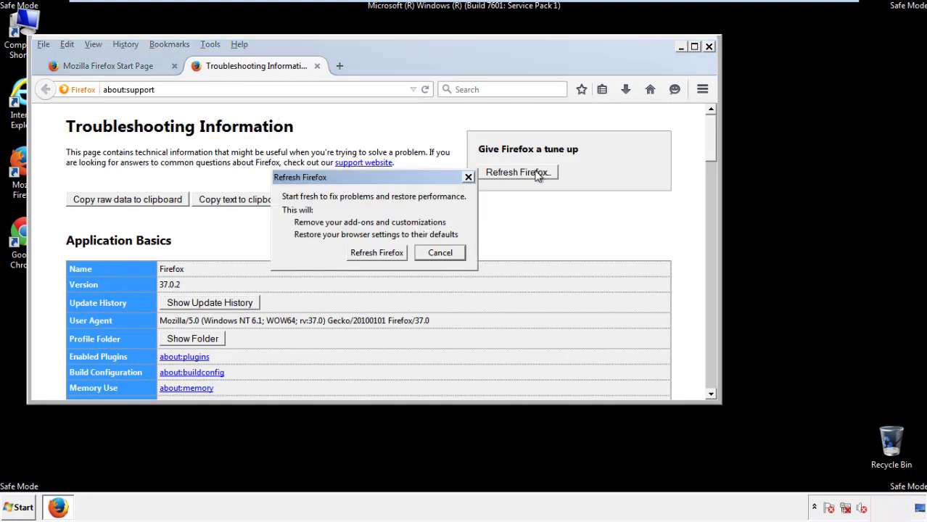
left_click(377, 253)
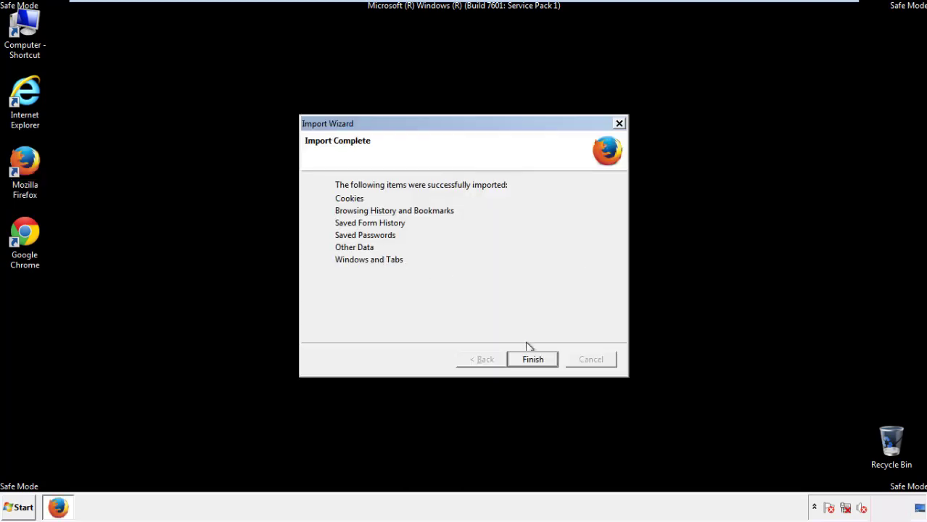
left_click(532, 360)
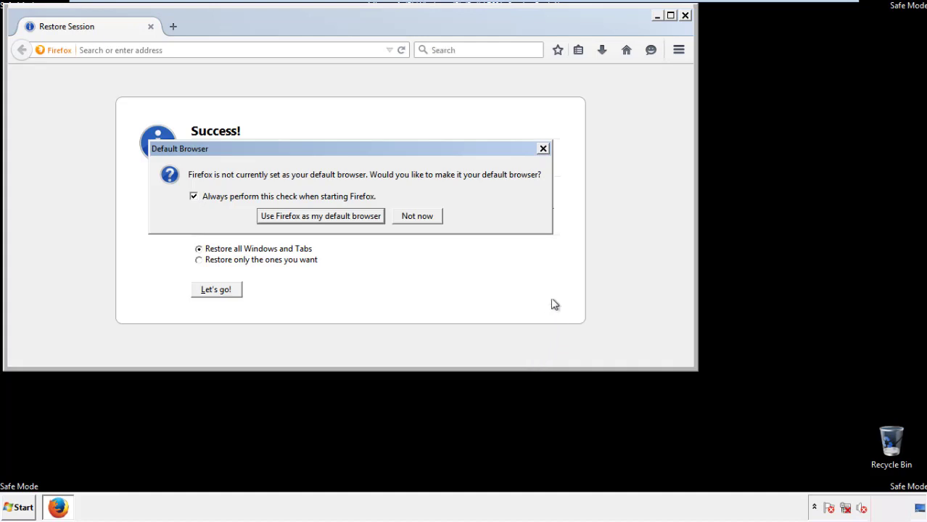
left_click(420, 215)
Close Firefox and launch Google Chrome from its desktop shortcut.
left_click(684, 15)
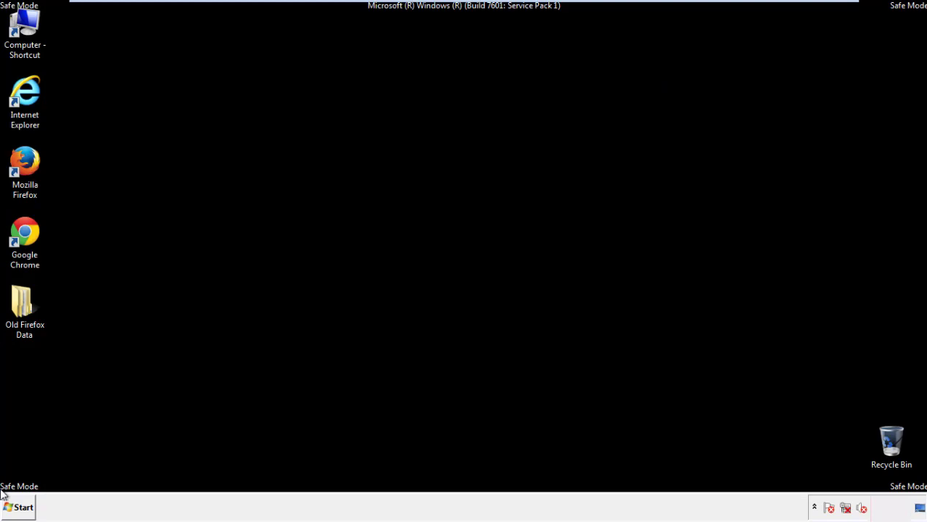
left_click(22, 230)
double_click(22, 230)
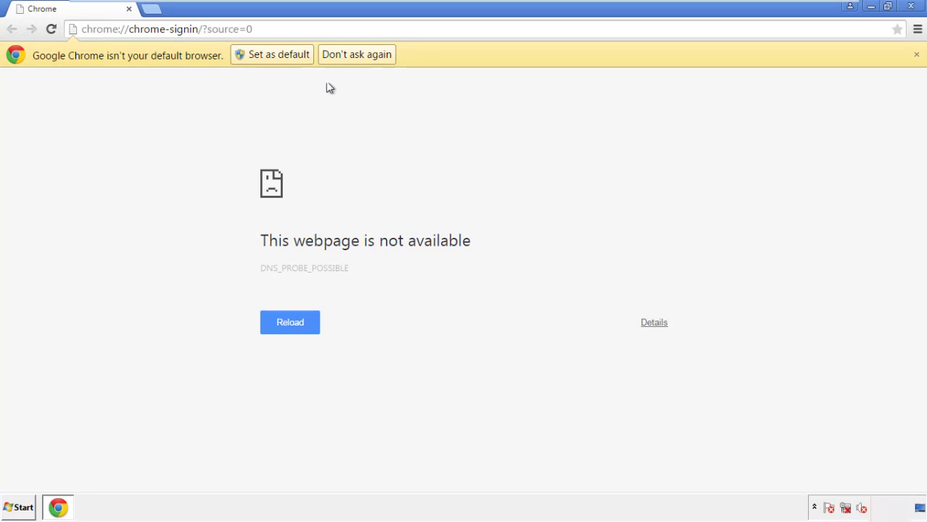
Stop Chrome's default-browser prompt and reach Clear browsing data via Settings > History.
left_click(356, 54)
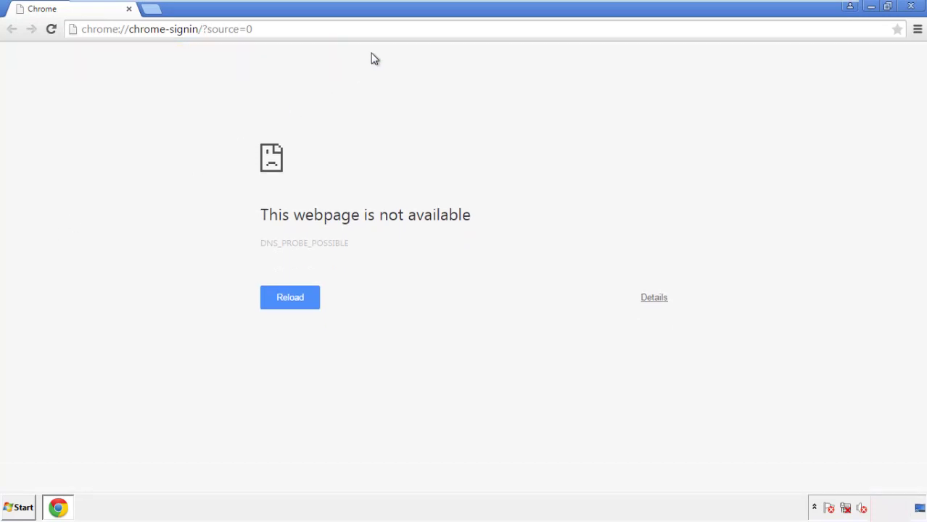
left_click(917, 29)
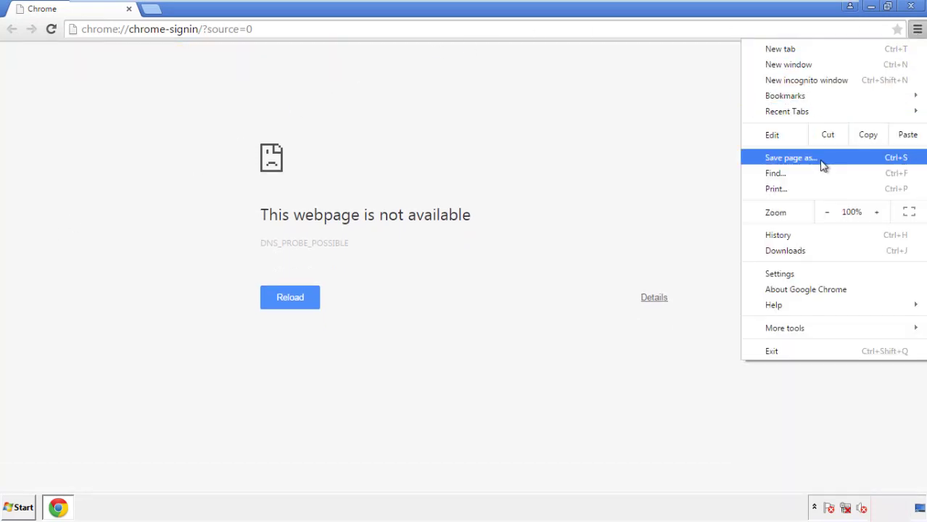
left_click(783, 273)
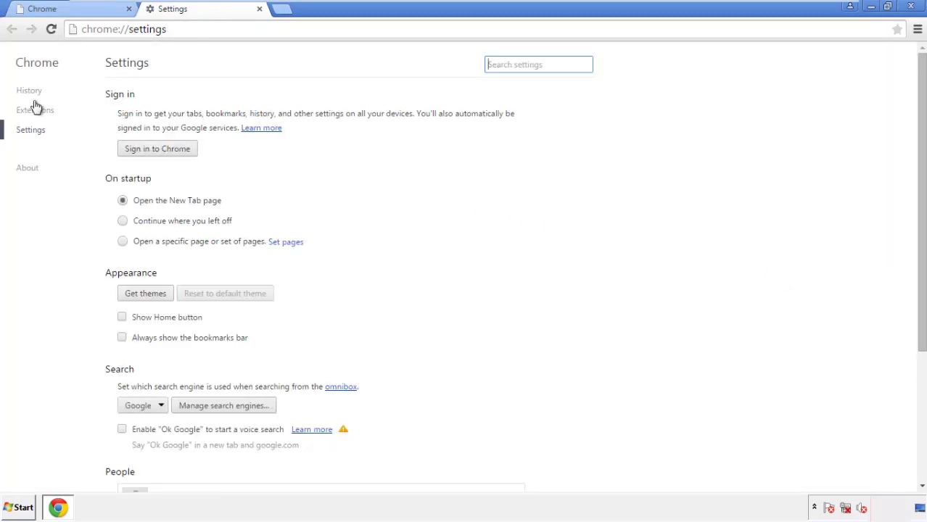
left_click(32, 92)
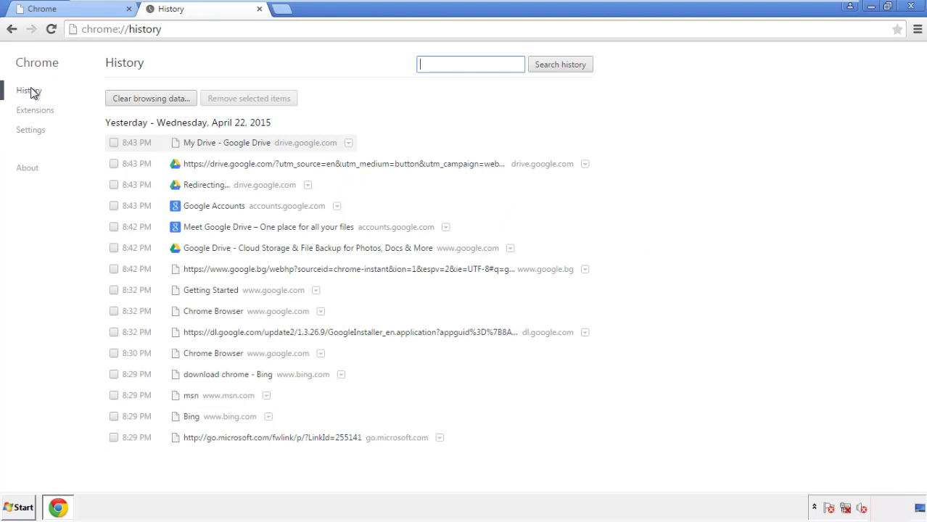
left_click(137, 99)
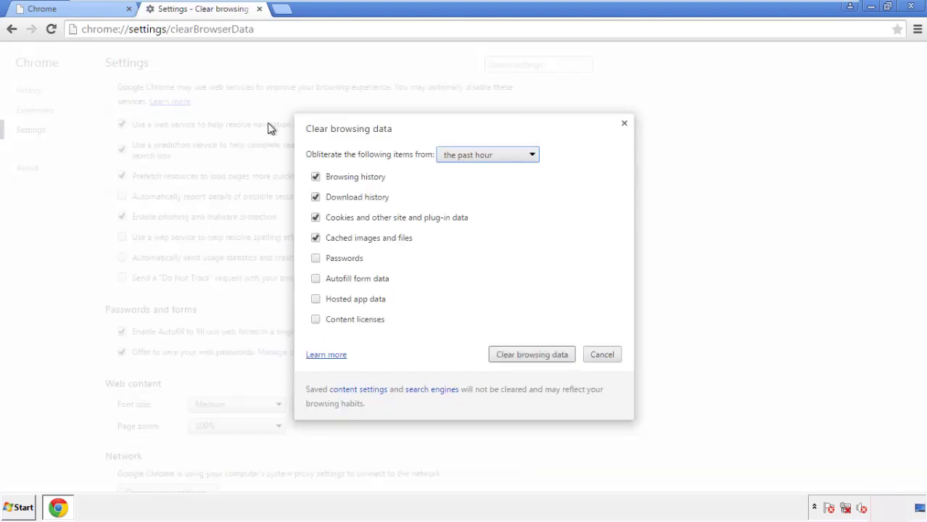
Clear Chrome browsing data from the beginning of time, including autofill form data.
left_click(466, 155)
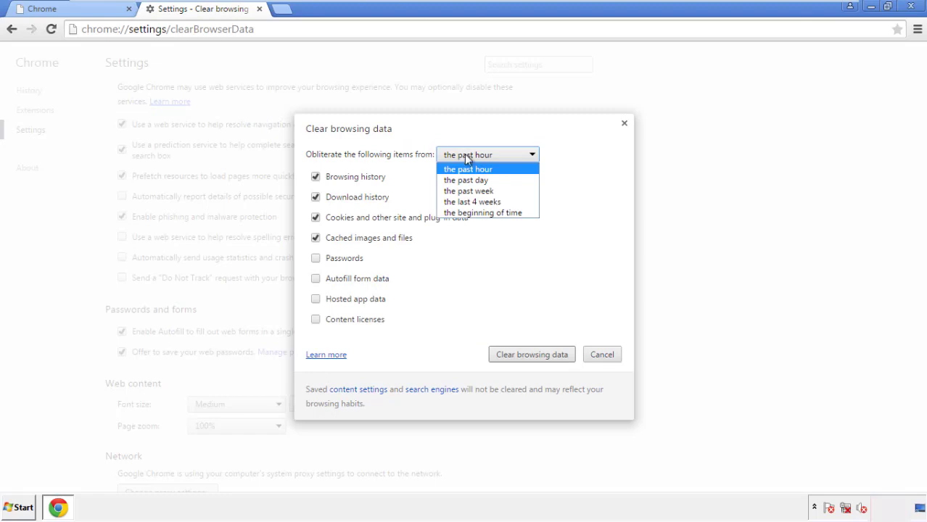
left_click(464, 213)
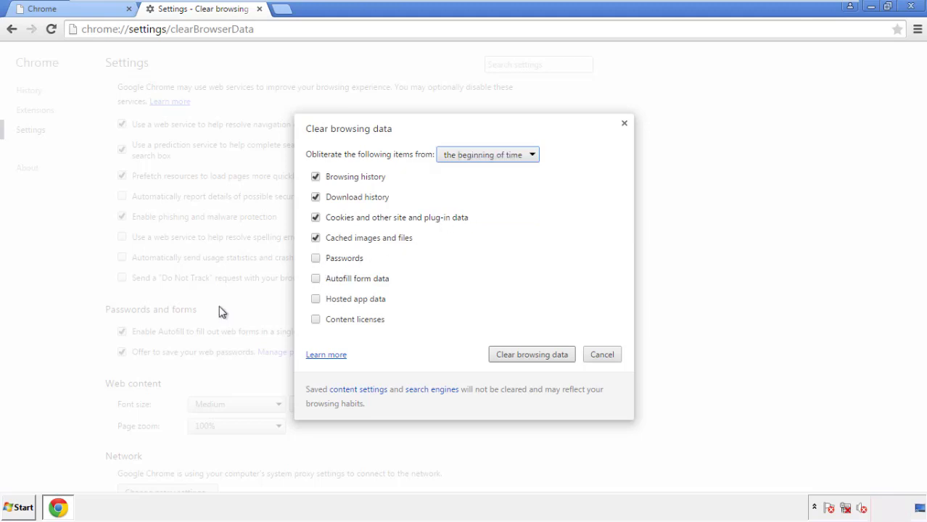
left_click(318, 280)
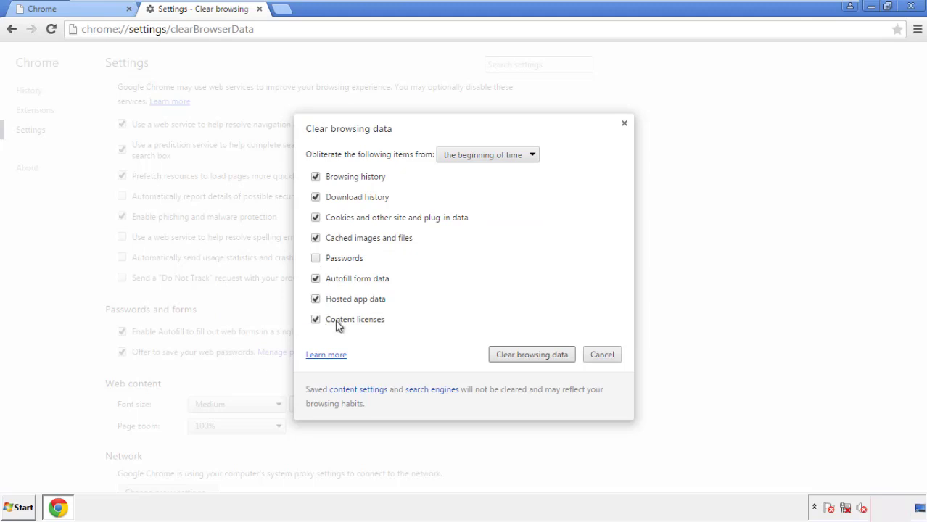
left_click(519, 356)
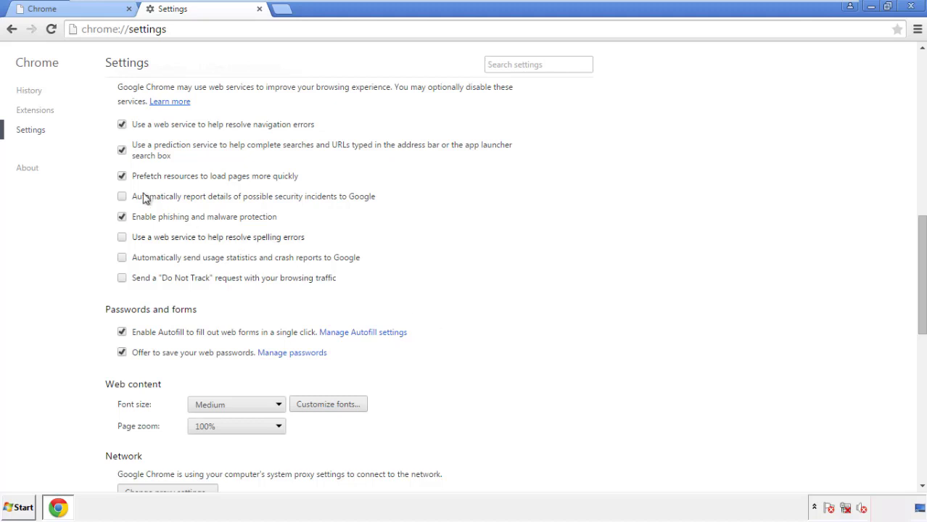
Reset Chrome's settings to their original defaults and close the browser.
left_click_drag(921, 231, 918, 389)
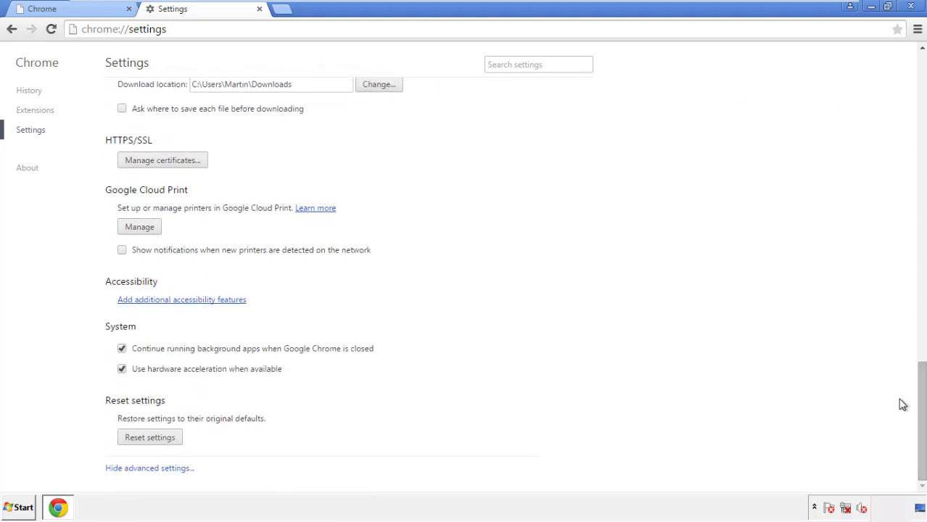
left_click(174, 441)
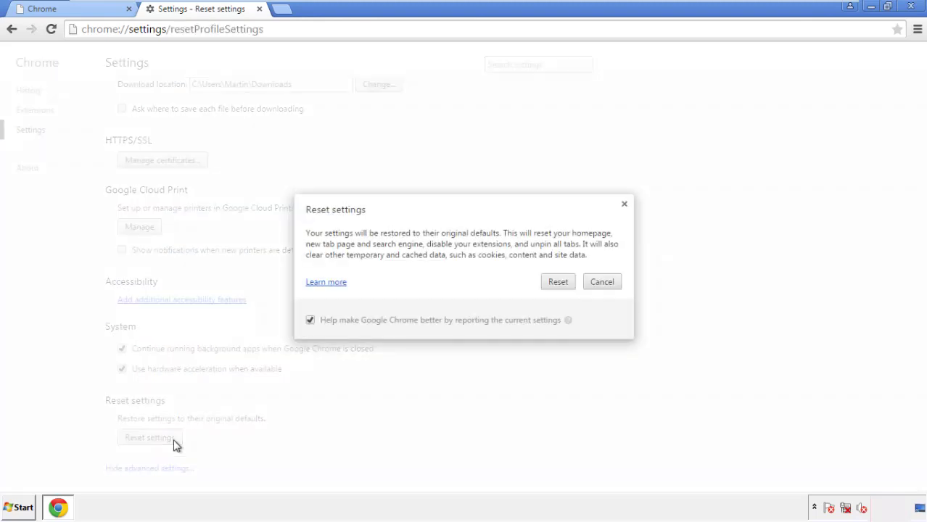
left_click(559, 282)
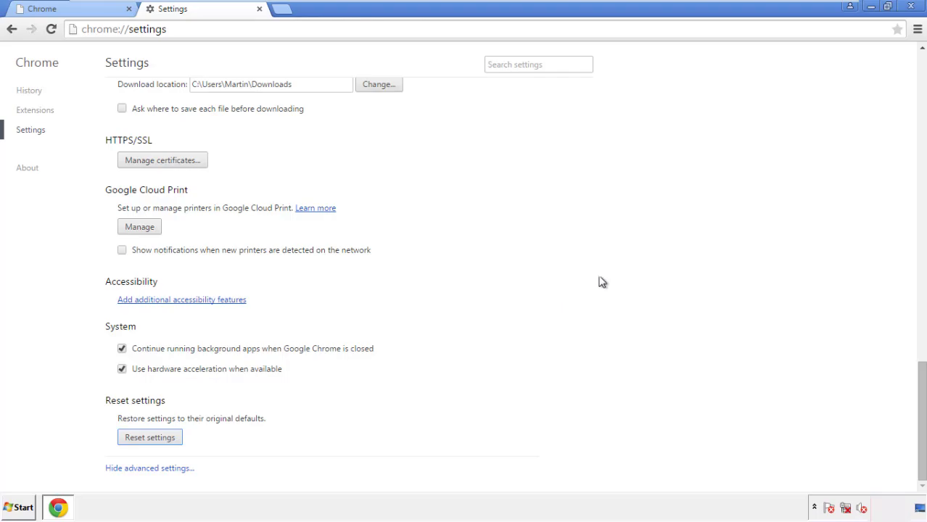
left_click(908, 6)
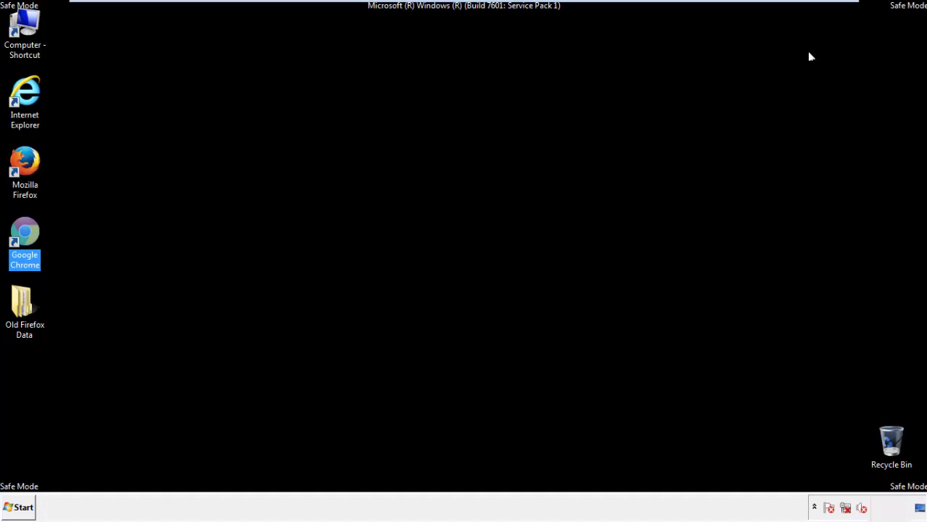
Relaunch Firefox, remove the Search Mine add-on in the Add-ons Manager, and close Firefox.
left_click(499, 234)
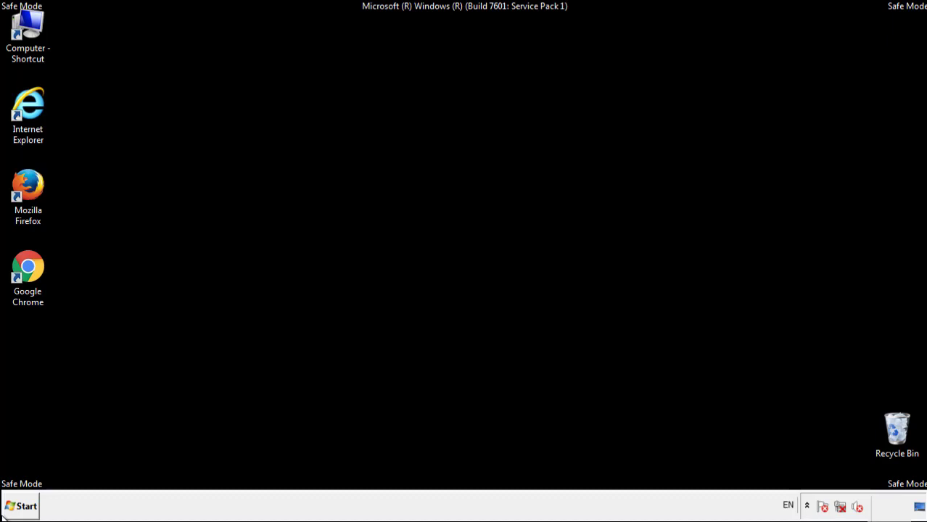
double_click(36, 181)
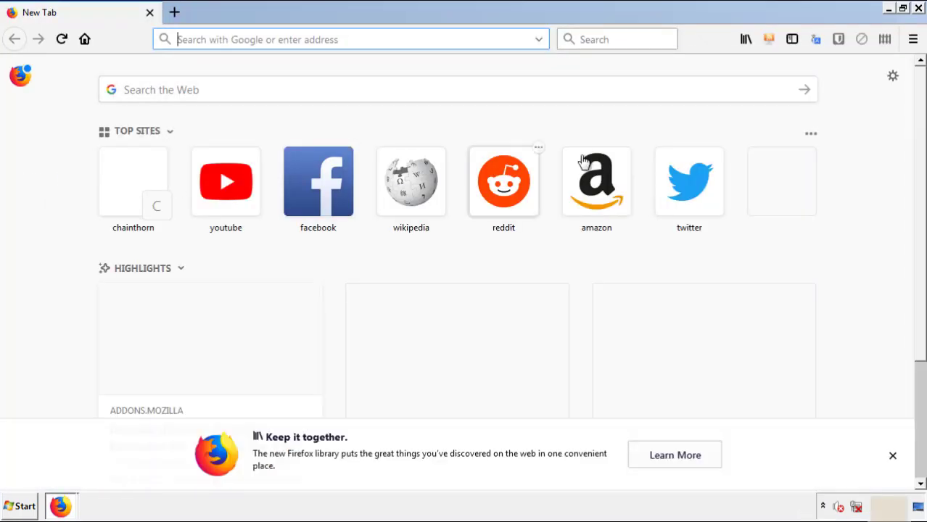
left_click(912, 39)
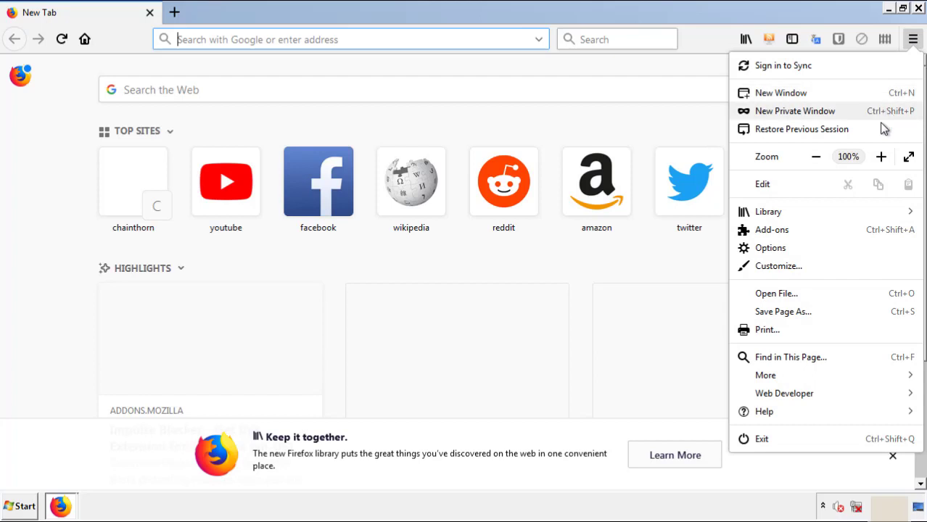
left_click(772, 229)
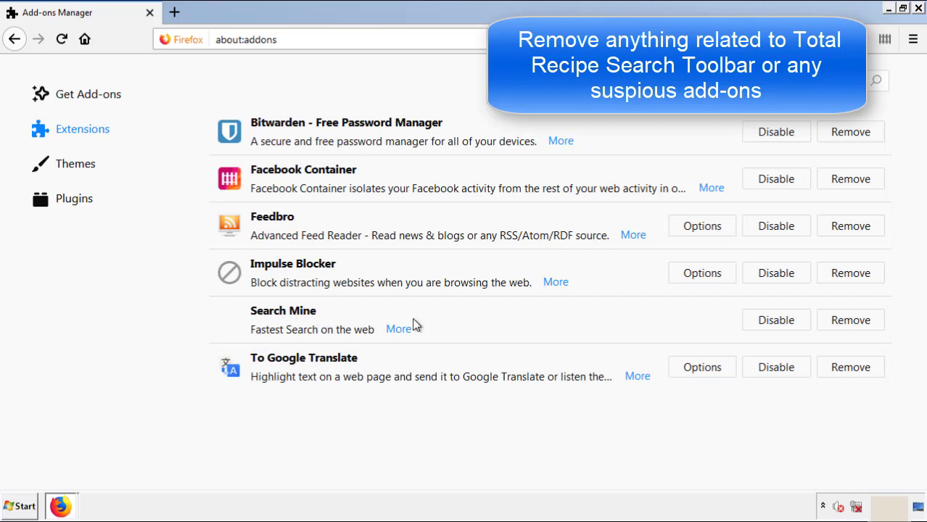
left_click(845, 327)
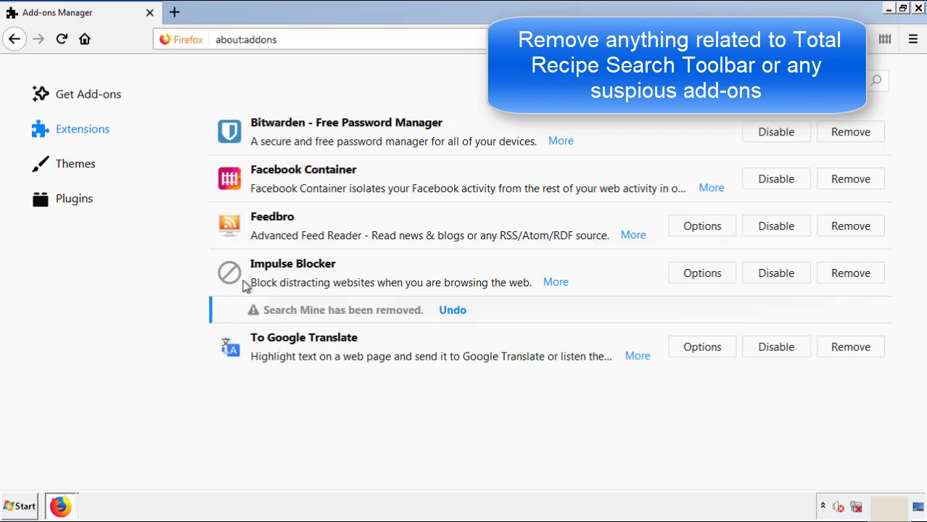
left_click(918, 9)
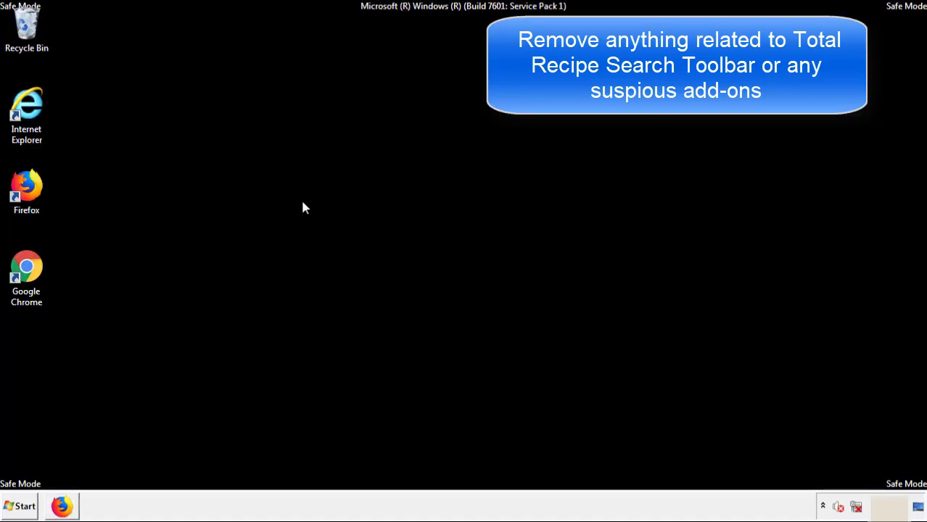
Remove the Search Mine extension from Chrome's Extensions page, close Chrome, and open Start.
double_click(26, 283)
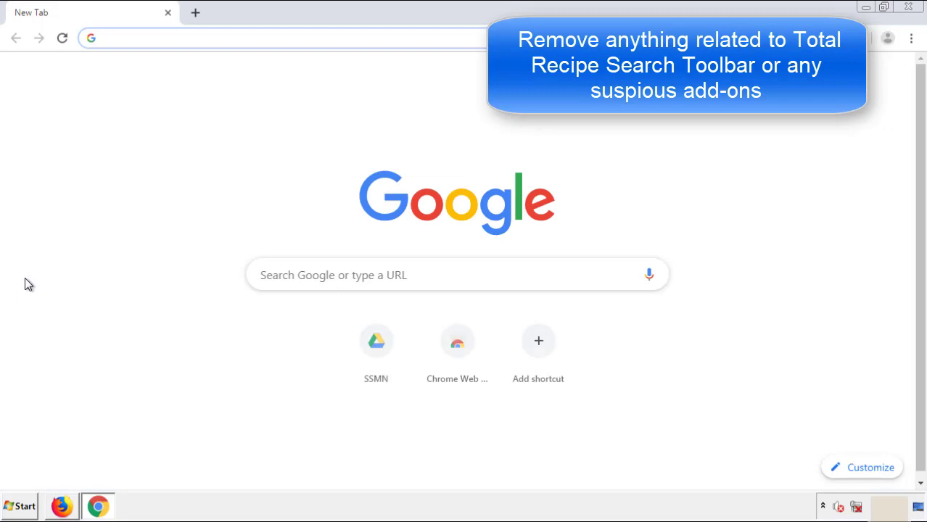
left_click(910, 40)
mouse_move(832, 255)
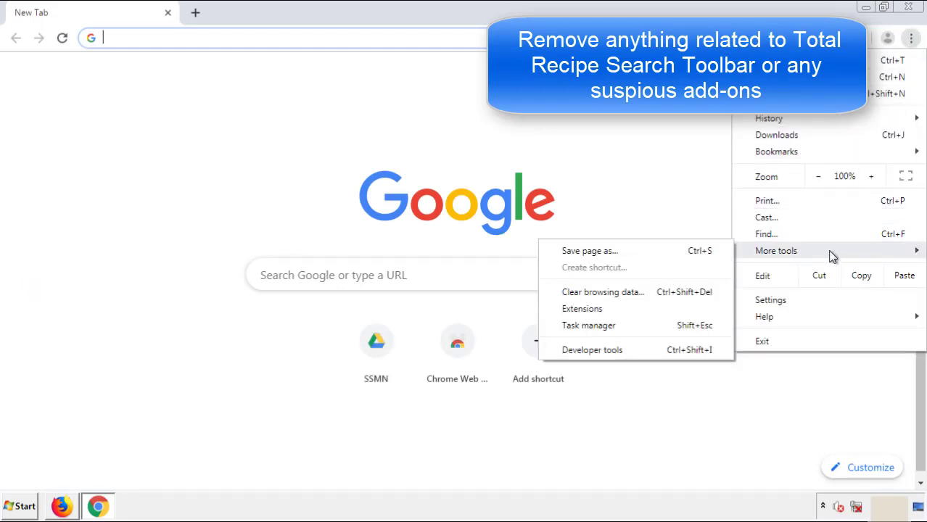
left_click(589, 308)
scroll(263, 242, "down", 10)
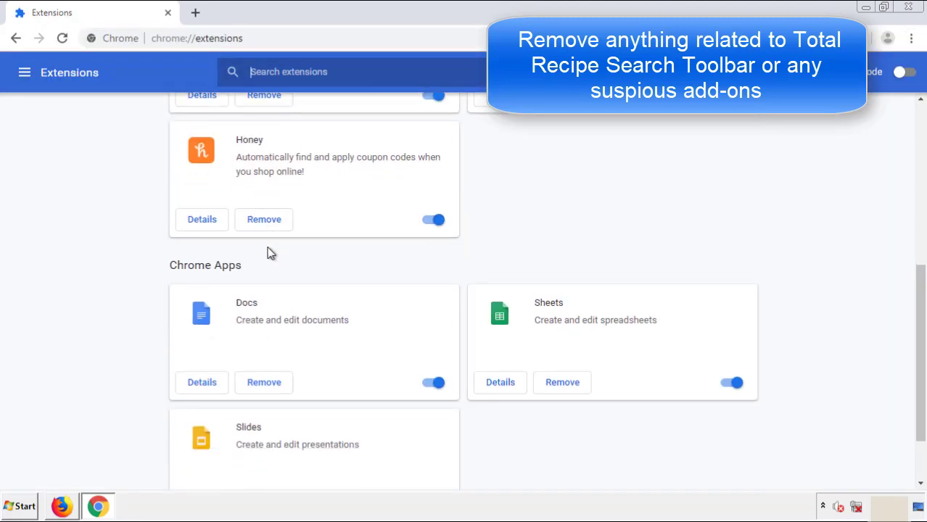
scroll(352, 265, "up", 10)
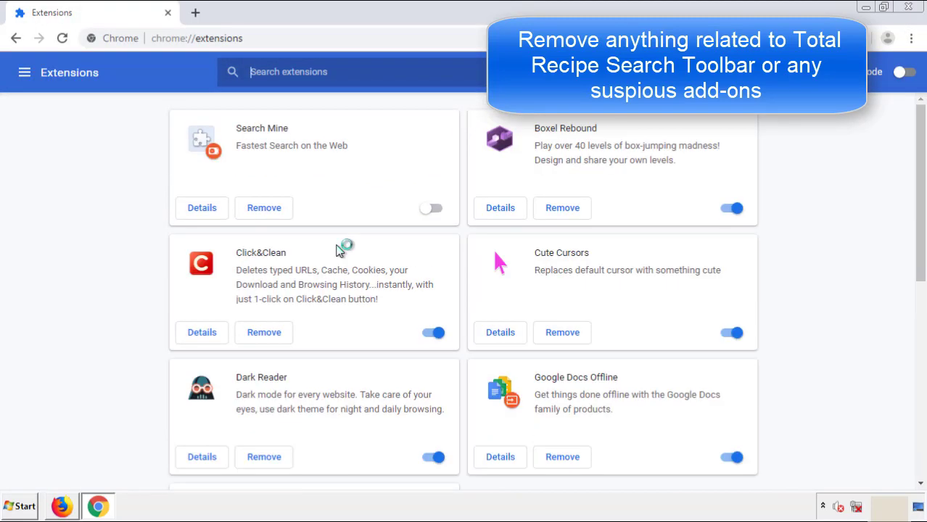
left_click(262, 210)
left_click(517, 125)
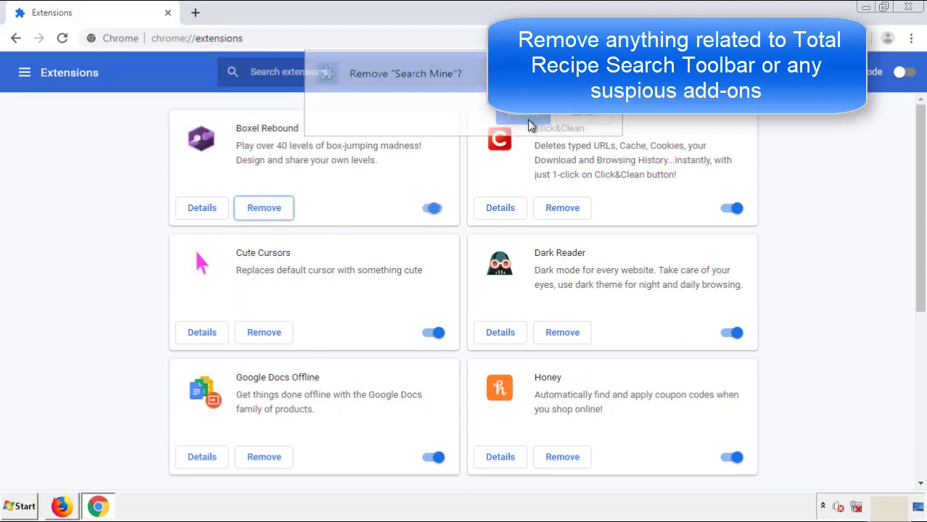
left_click(915, 10)
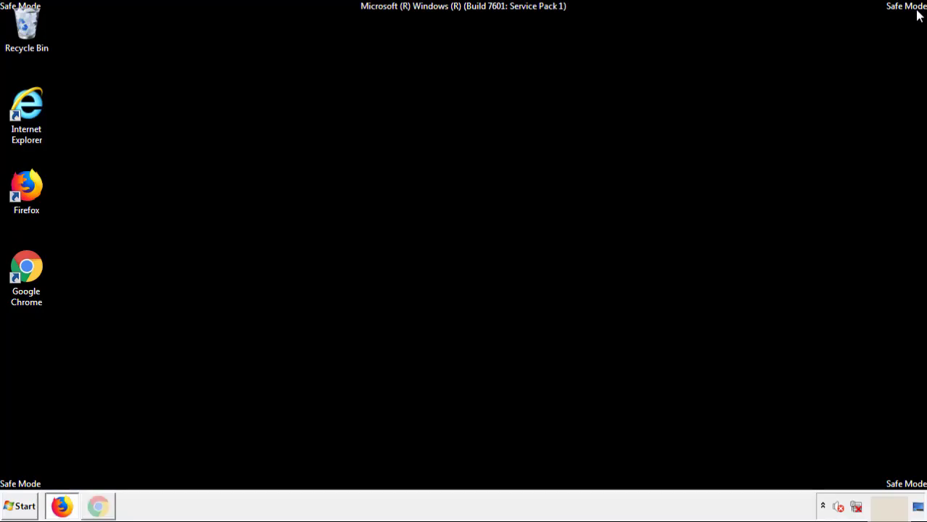
left_click(26, 508)
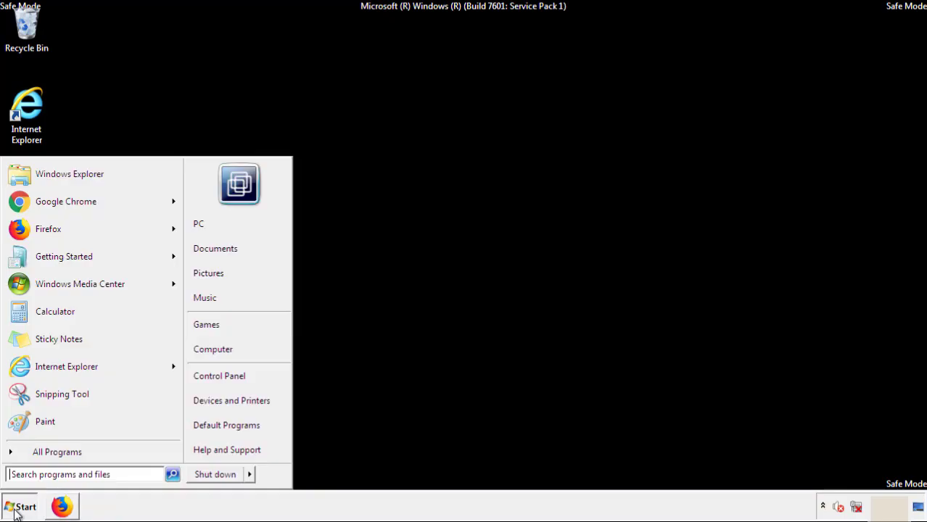